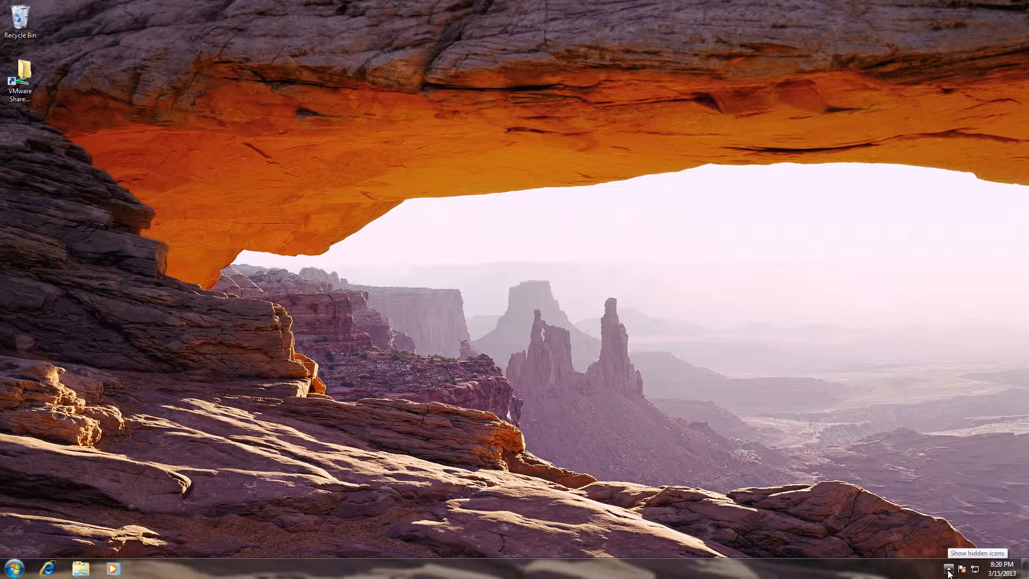
# Set the Volume notification area icon to Show icon and notifications, and restore the default icon behaviors.
pyautogui.click(948, 569)
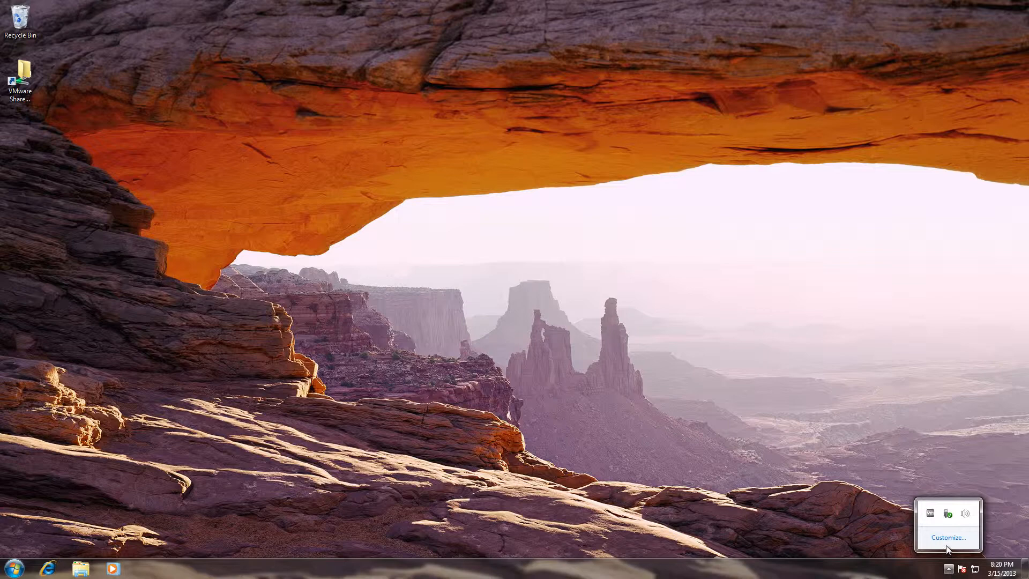
pyautogui.click(947, 540)
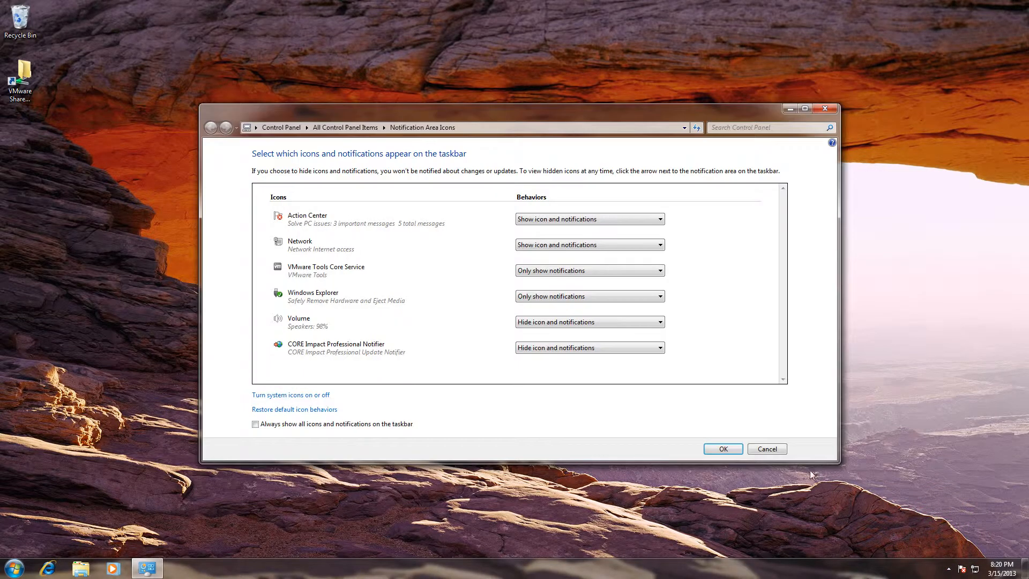
pyautogui.click(625, 321)
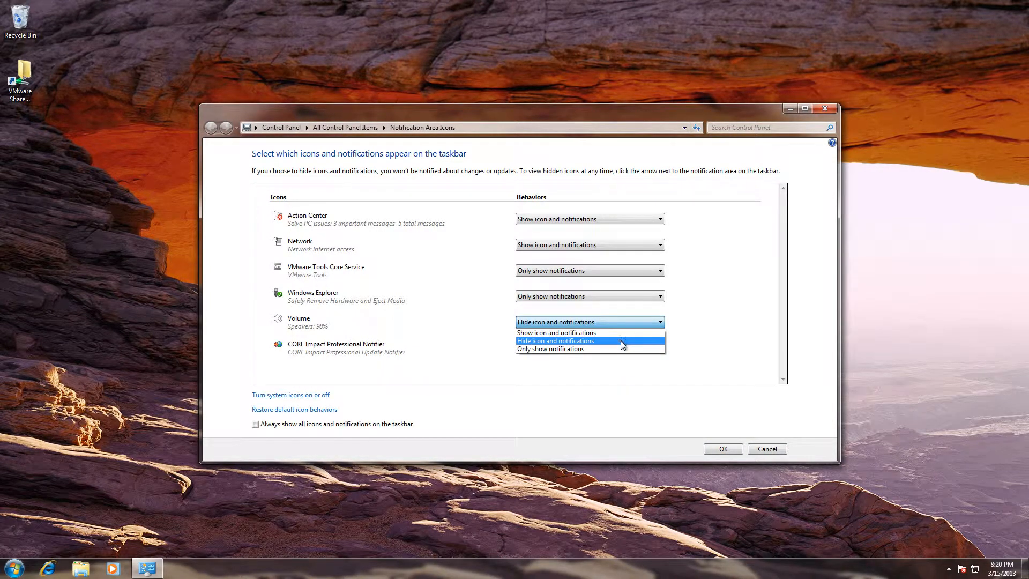
pyautogui.click(619, 332)
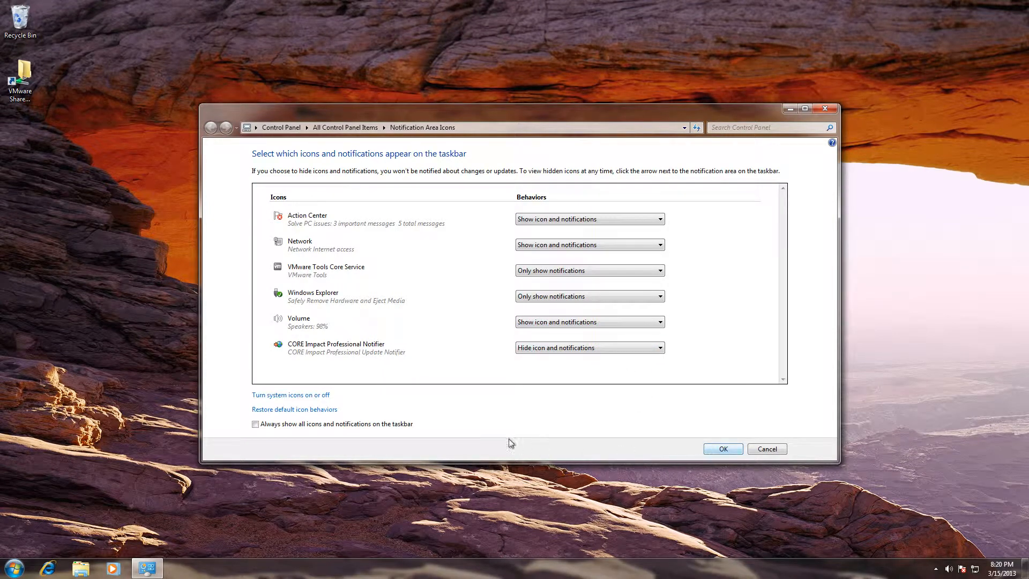
pyautogui.click(304, 410)
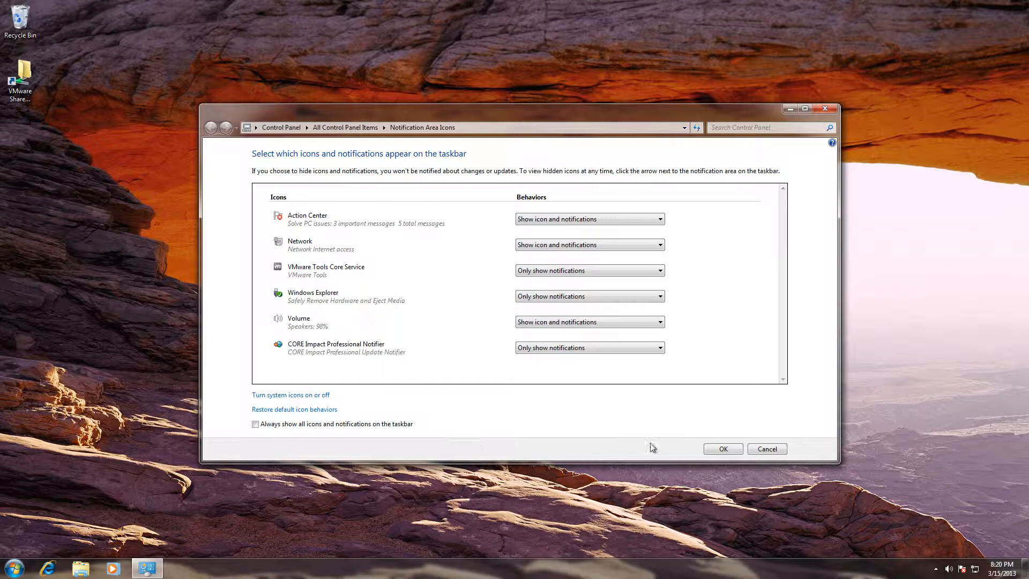
pyautogui.click(708, 448)
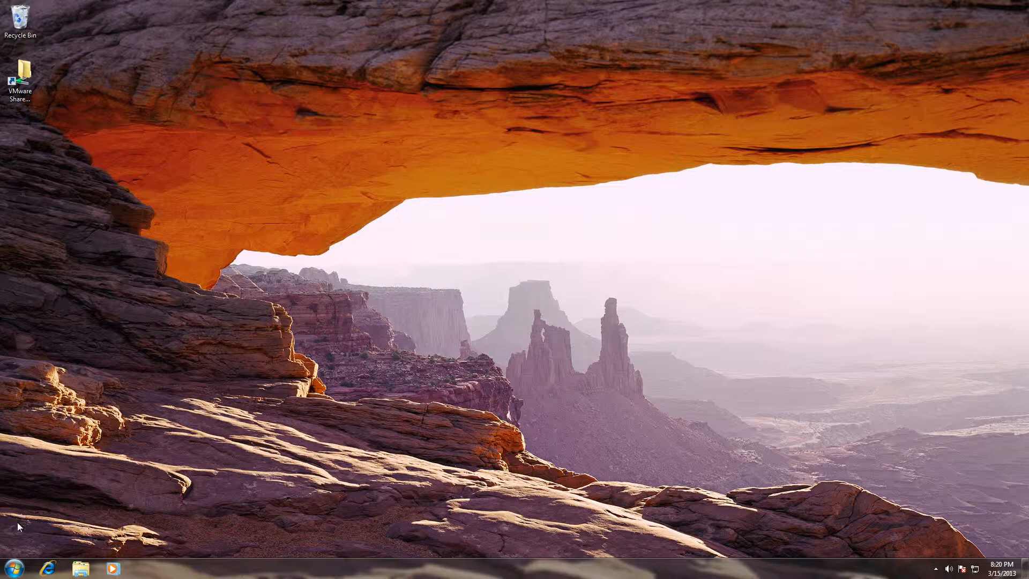
# Associate the .3gpp file type with Windows Media Player in Default Programs and close the associations window.
pyautogui.click(13, 567)
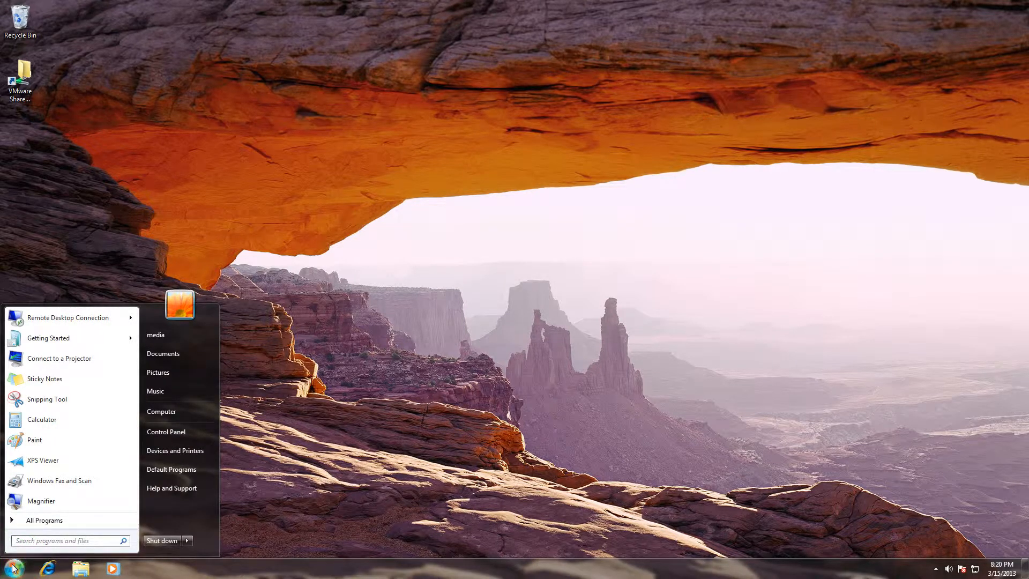
pyautogui.click(160, 470)
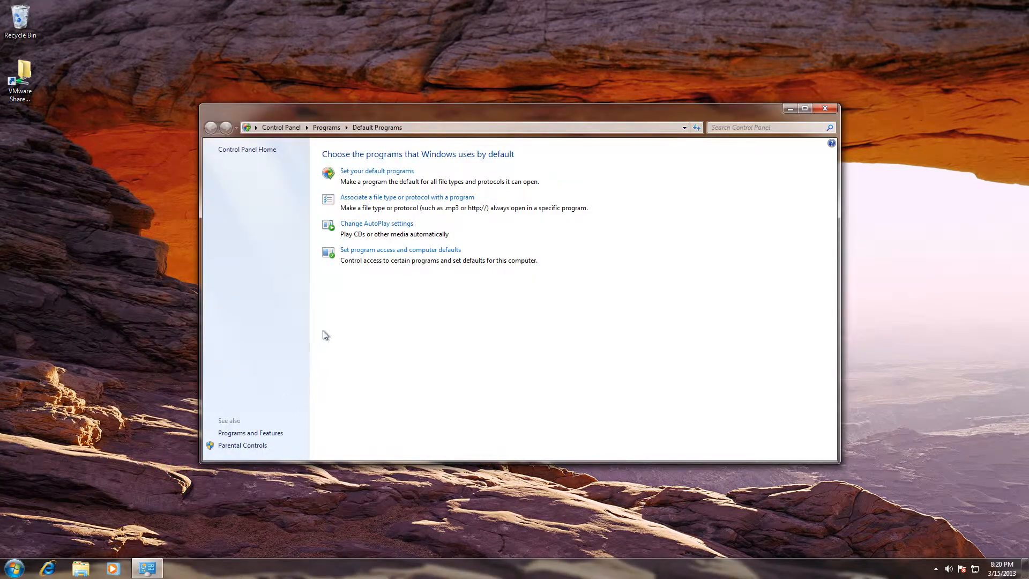
pyautogui.click(395, 198)
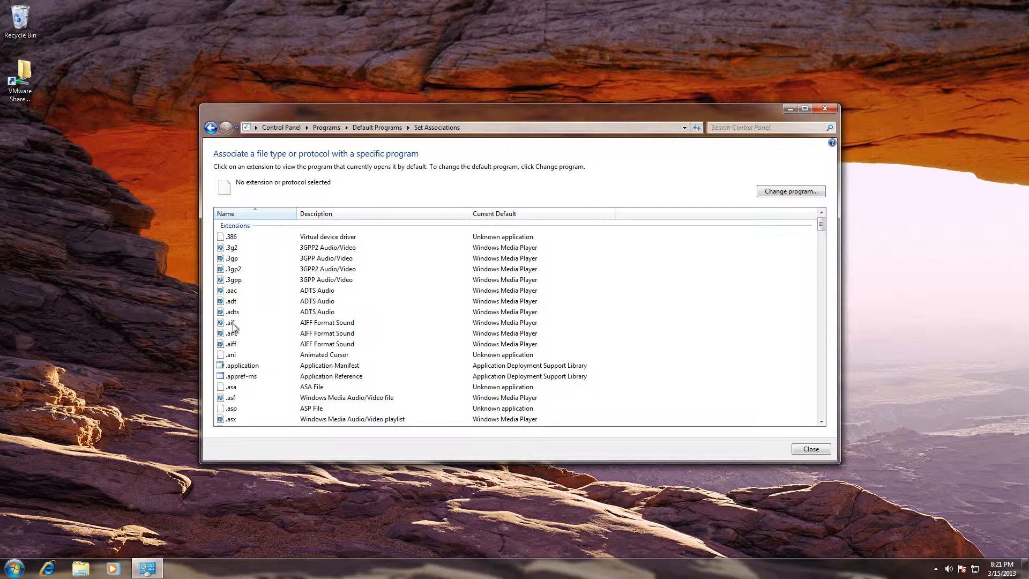
pyautogui.doubleClick(233, 280)
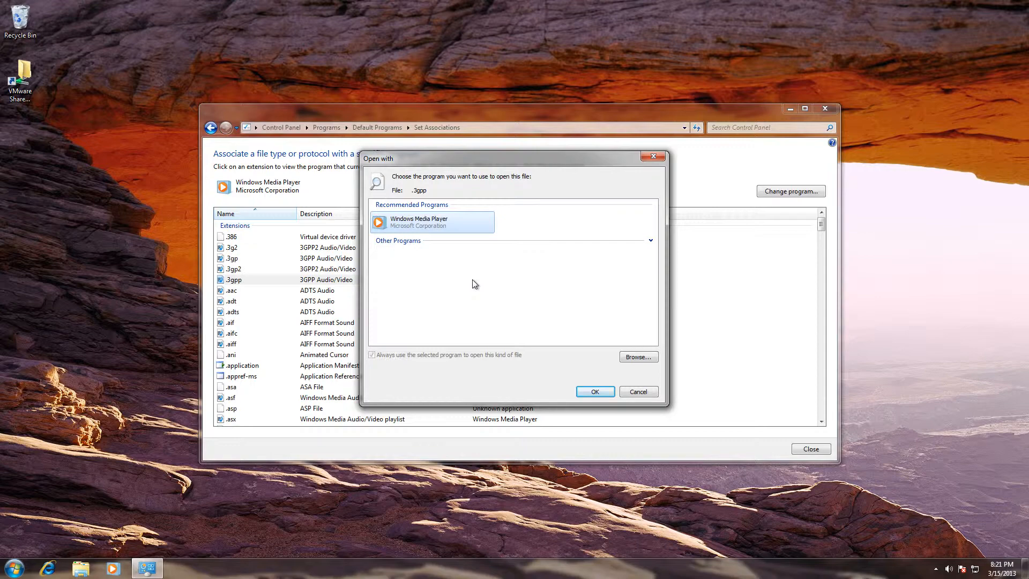
pyautogui.click(611, 392)
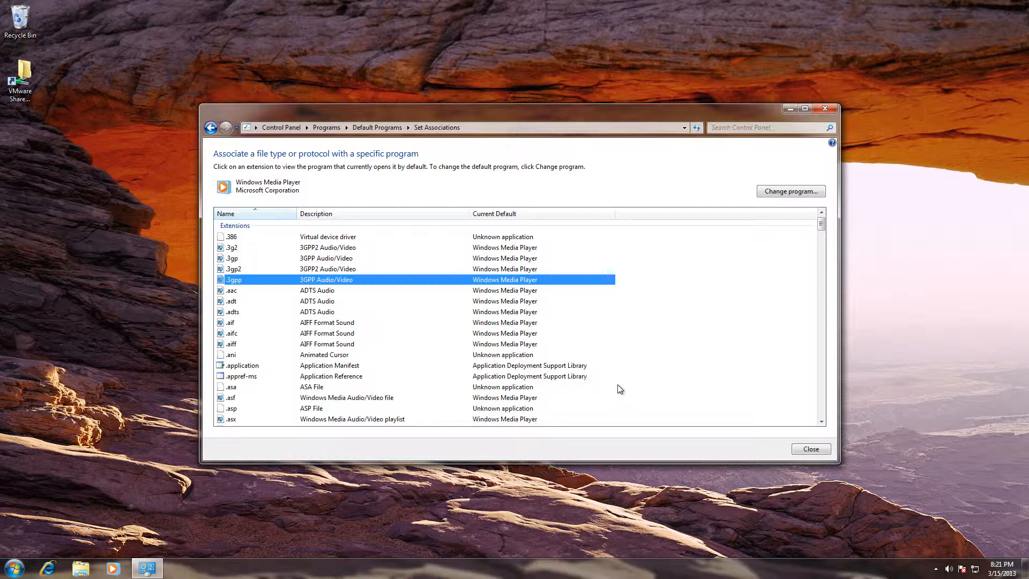
pyautogui.click(827, 102)
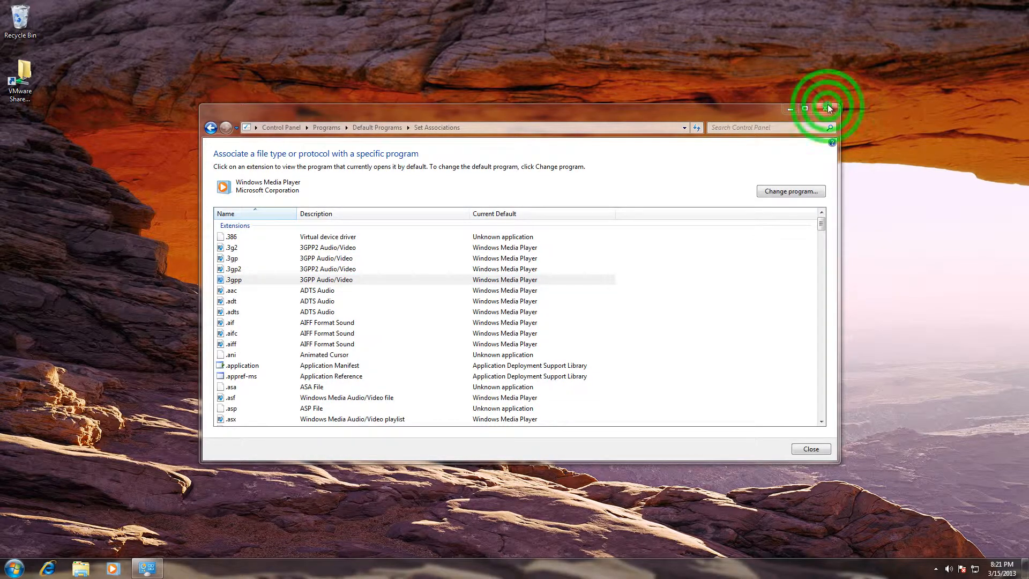
pyautogui.click(826, 108)
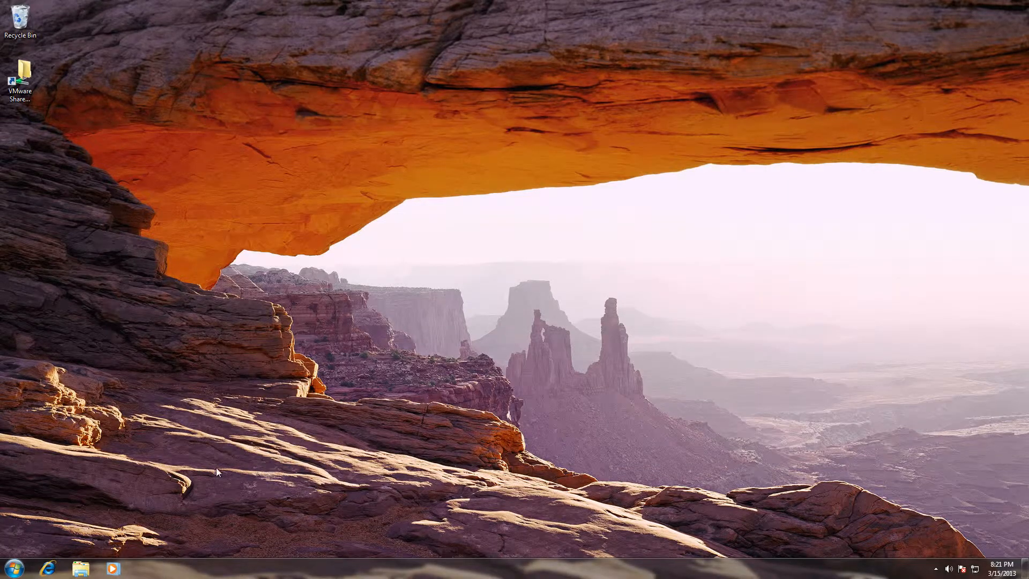
# Capture a rectangular snip of the desktop wallpaper with Snipping Tool.
pyautogui.click(12, 571)
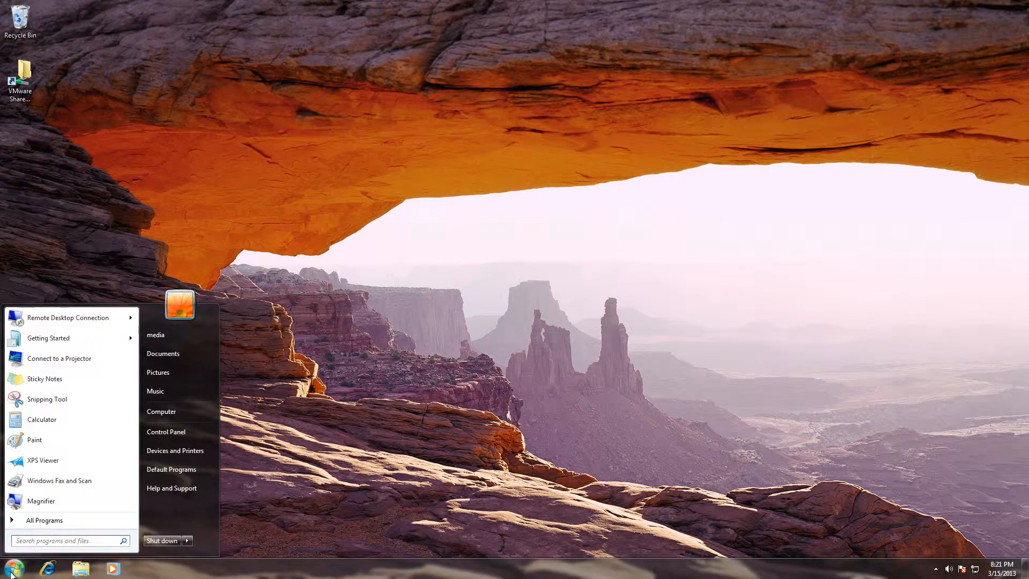
pyautogui.click(40, 407)
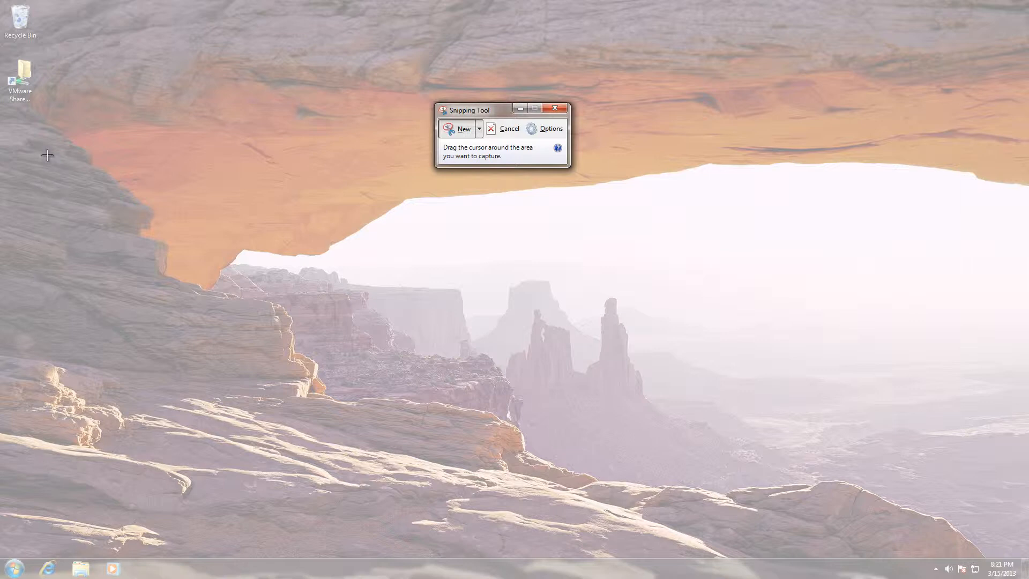
pyautogui.moveTo(48, 155); pyautogui.dragTo(572, 486)
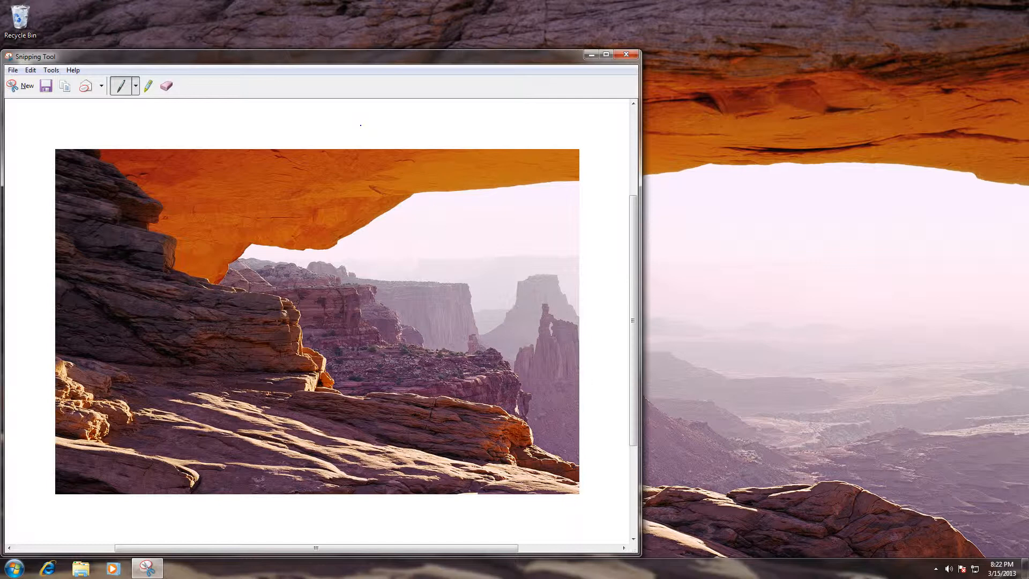
# Highlight and erase a short stroke on the snip's rocks, closing Snipping Tool without saving.
pyautogui.click(148, 84)
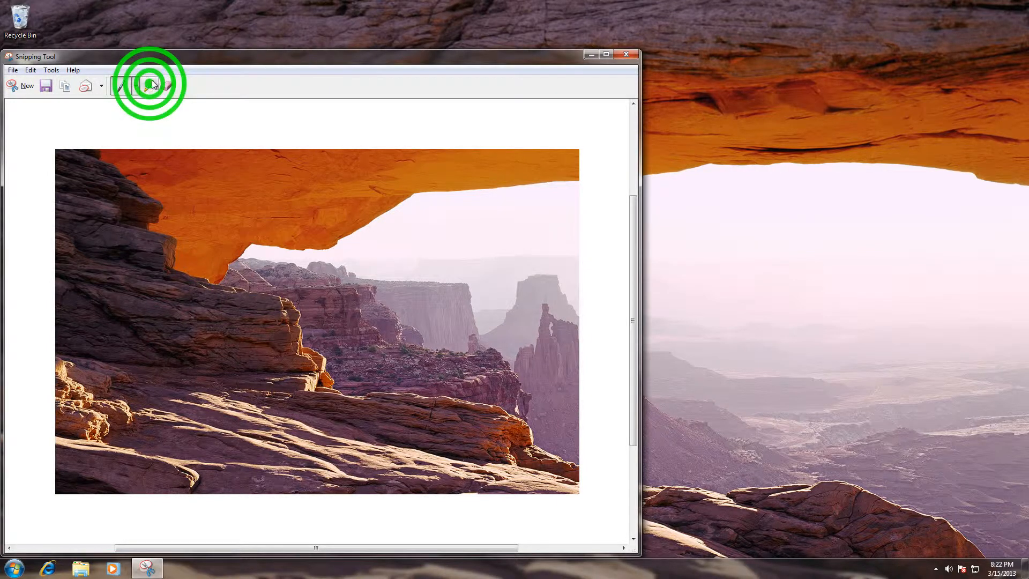
pyautogui.moveTo(202, 267)
pyautogui.mouseDown()
pyautogui.moveTo(284, 270)
pyautogui.moveTo(268, 295)
pyautogui.moveTo(292, 295)
pyautogui.moveTo(266, 299)
pyautogui.mouseUp()
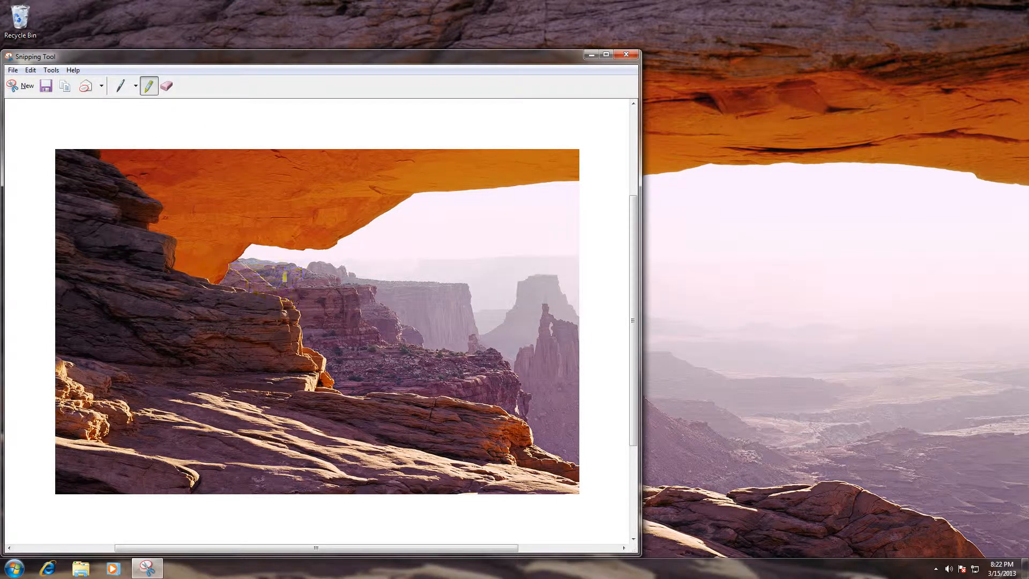
pyautogui.click(167, 85)
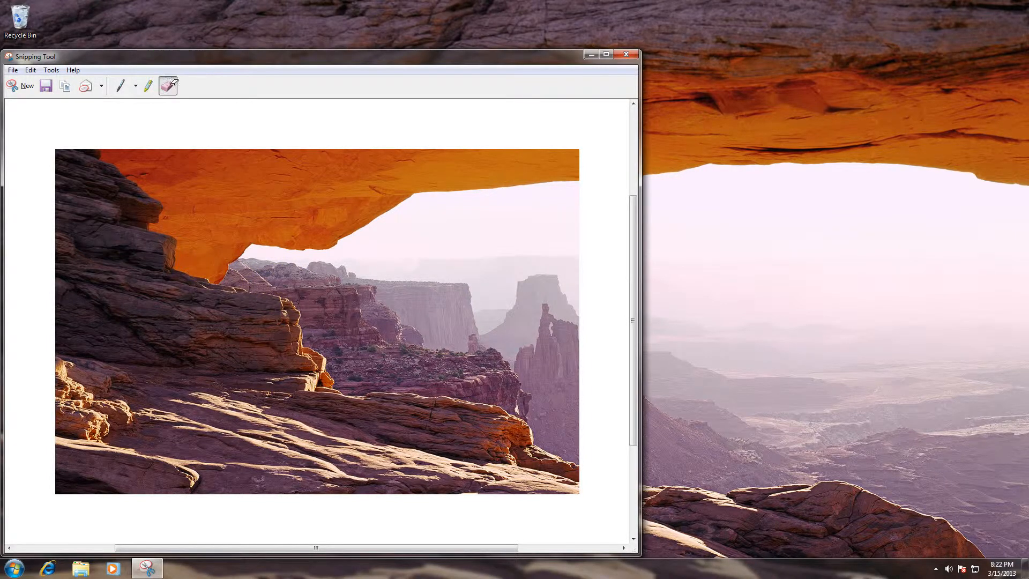
pyautogui.click(310, 322)
pyautogui.click(635, 56)
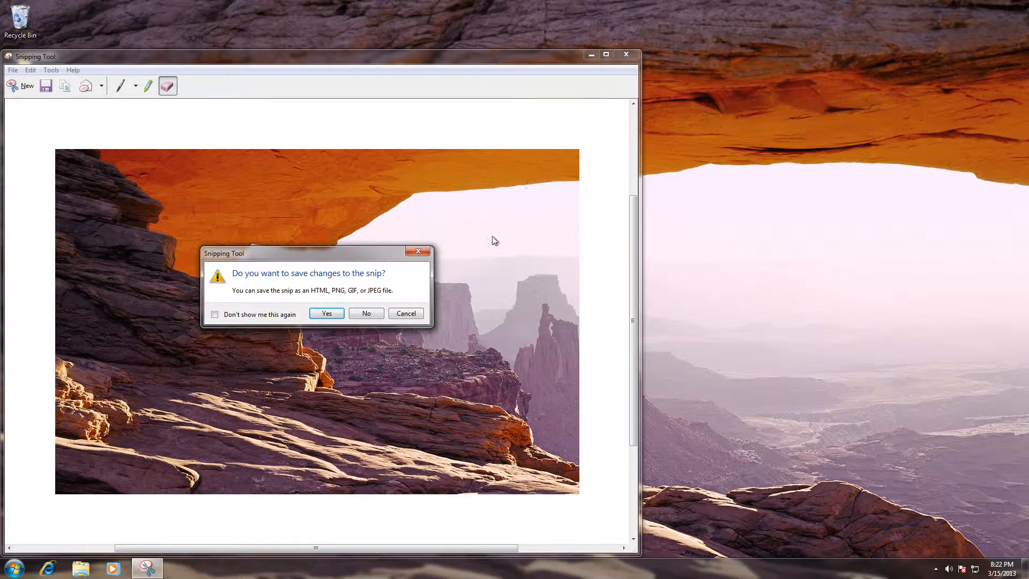
pyautogui.click(372, 315)
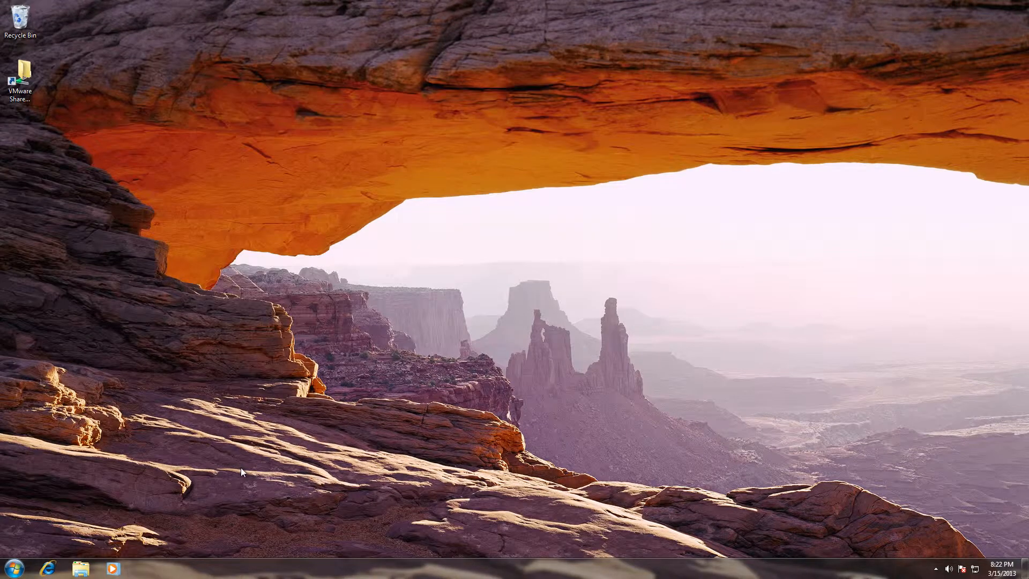
# Open the list for turning Windows features on or off from Programs and Features in Control Panel.
pyautogui.click(17, 568)
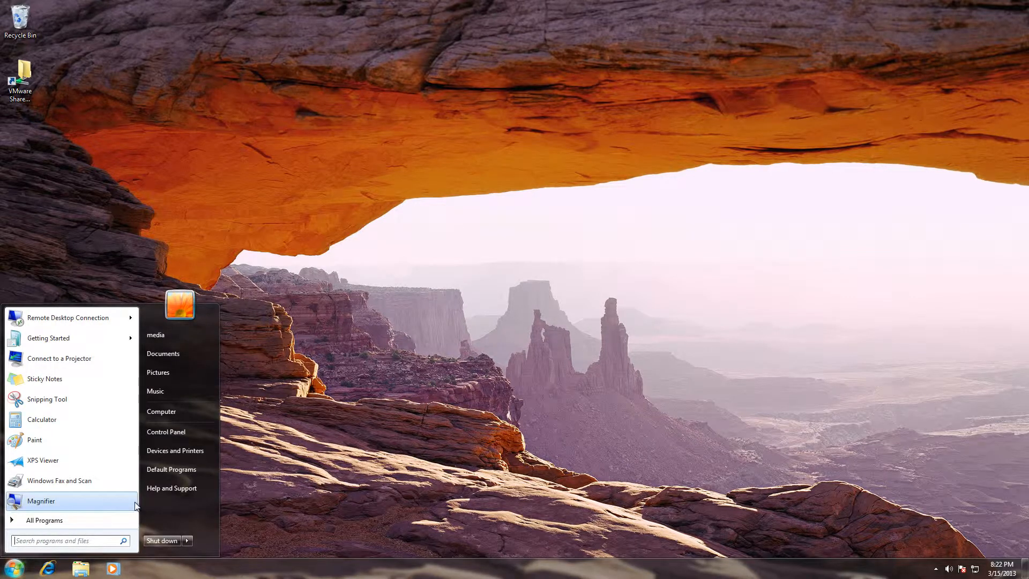
pyautogui.click(166, 434)
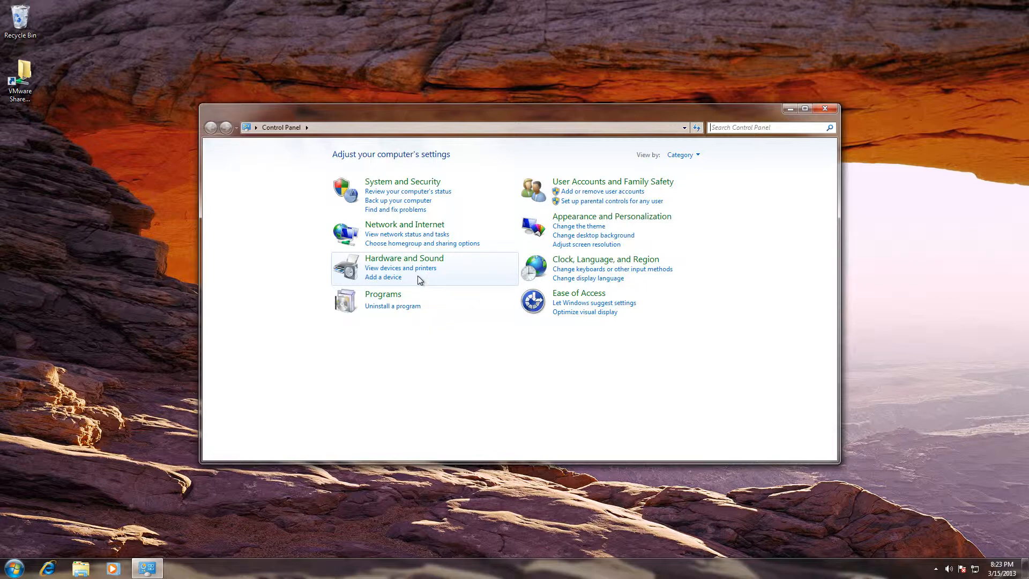
pyautogui.click(412, 307)
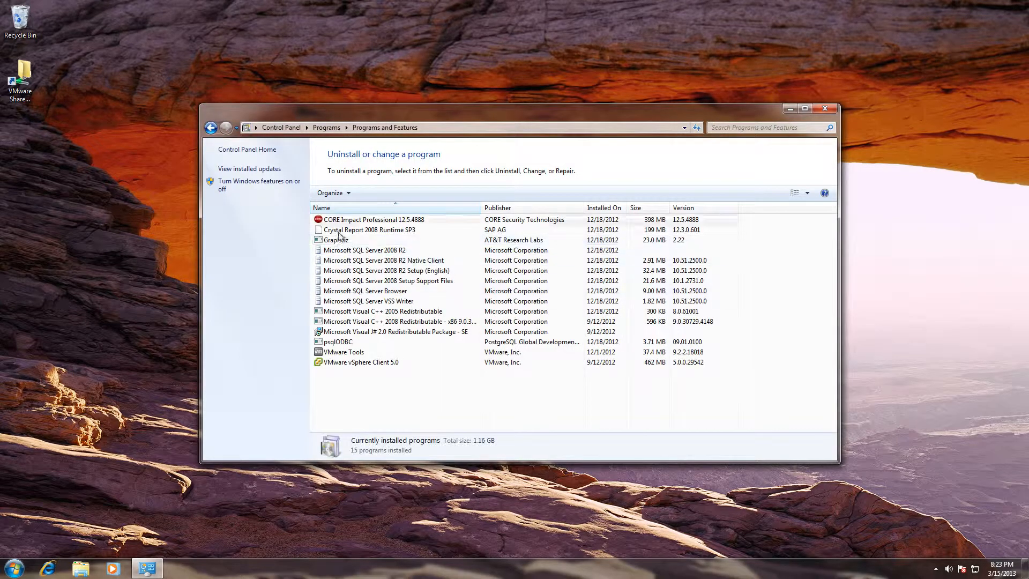
pyautogui.click(264, 189)
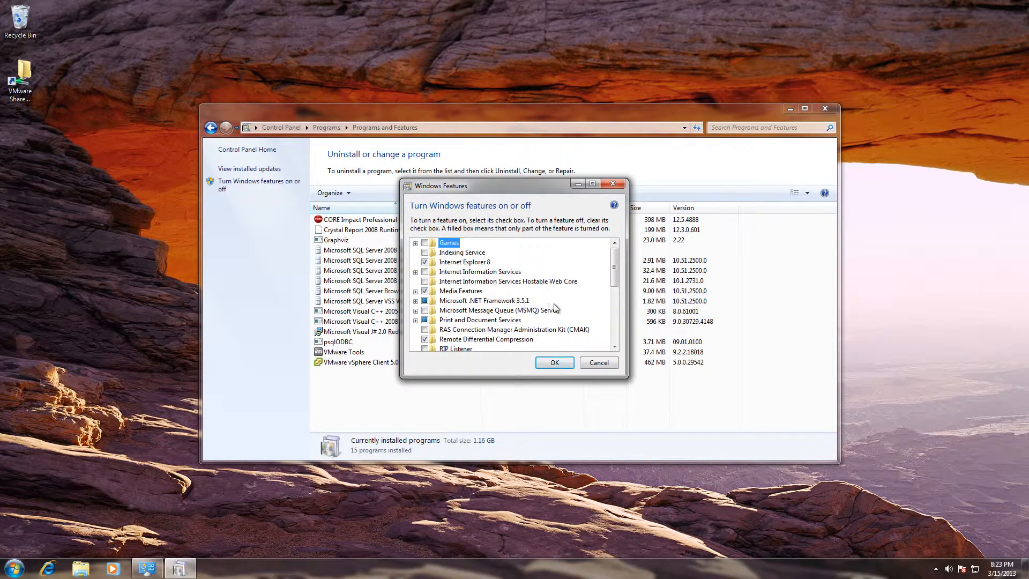
pyautogui.click(612, 270)
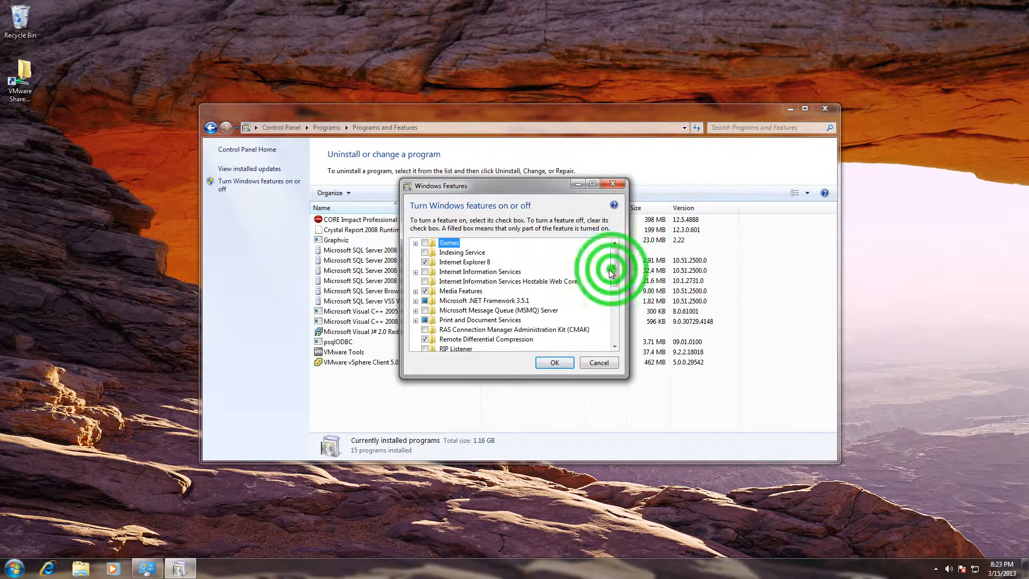
pyautogui.moveTo(612, 270)
pyautogui.mouseDown()
pyautogui.moveTo(617, 328)
pyautogui.moveTo(618, 270)
pyautogui.mouseUp()
# Turn on the Games Windows feature and apply the change.
pyautogui.click(437, 242)
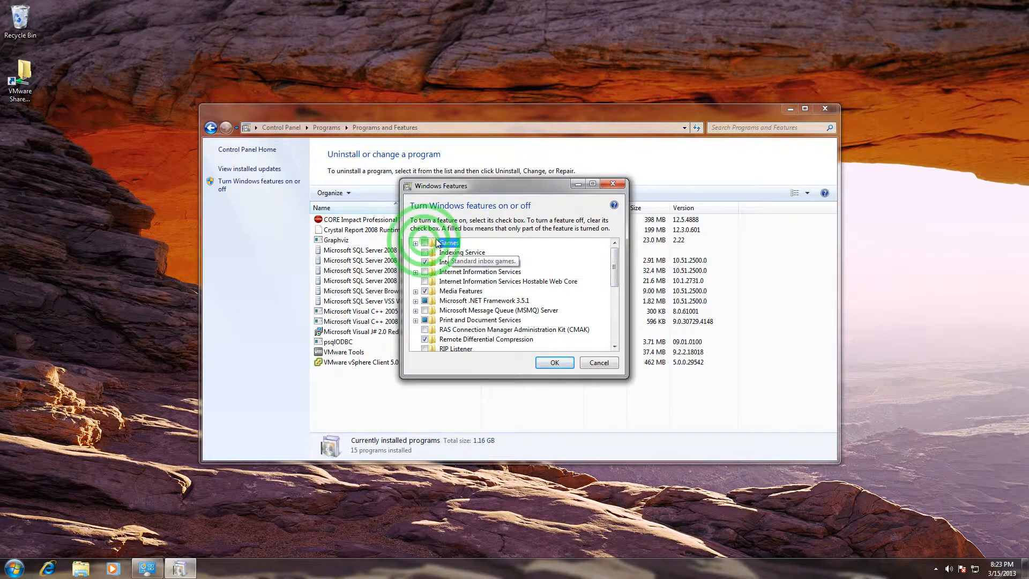
pyautogui.click(424, 242)
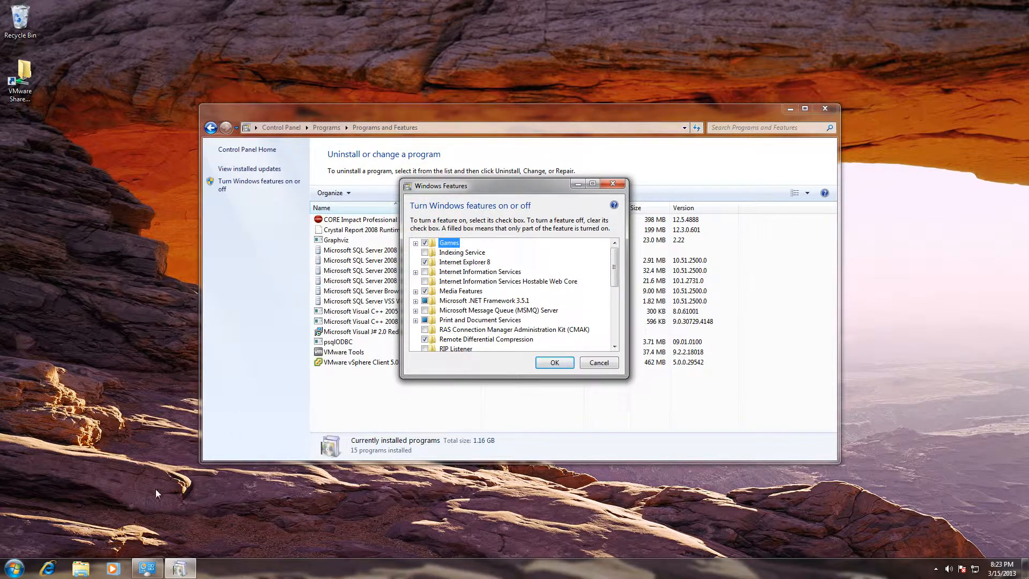
pyautogui.click(14, 568)
pyautogui.click(66, 520)
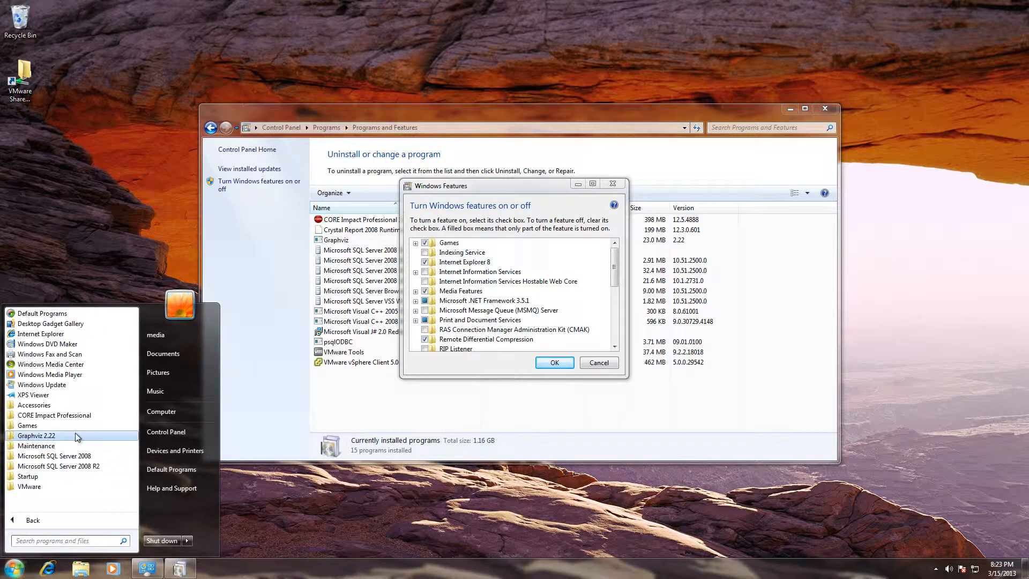
pyautogui.click(551, 362)
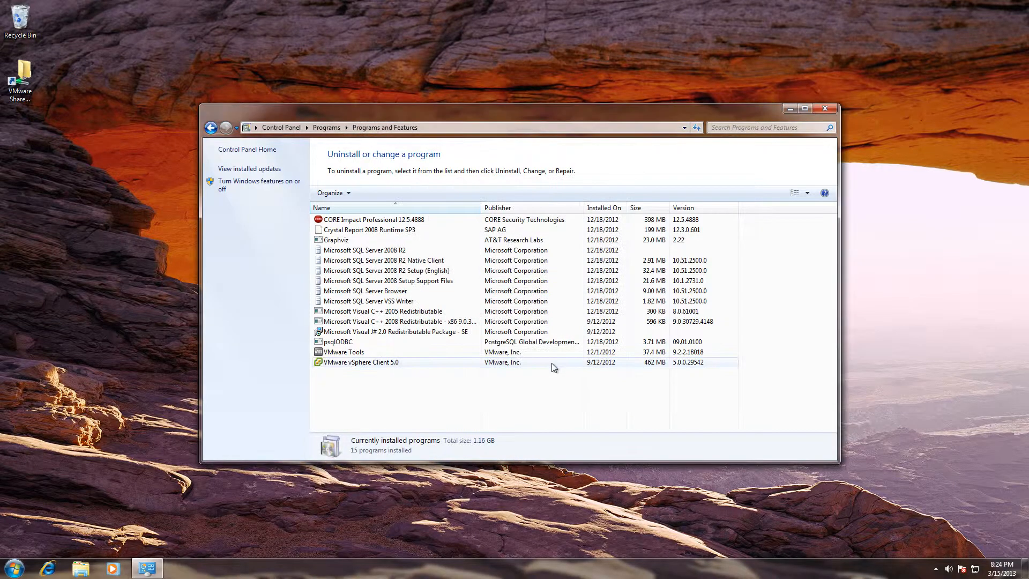
# Check the contents of the Games folder among all installed programs.
pyautogui.click(14, 567)
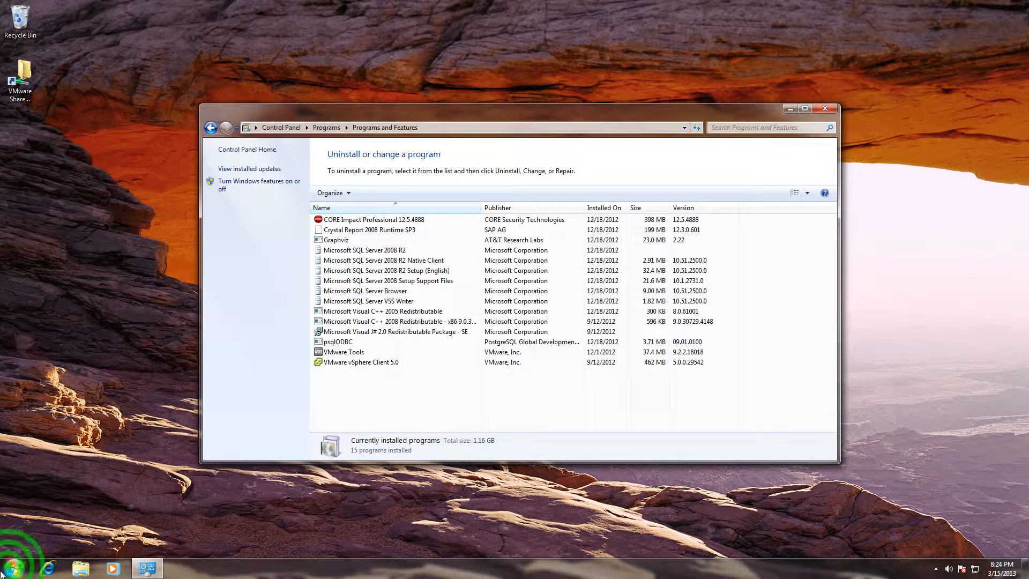
pyautogui.click(40, 522)
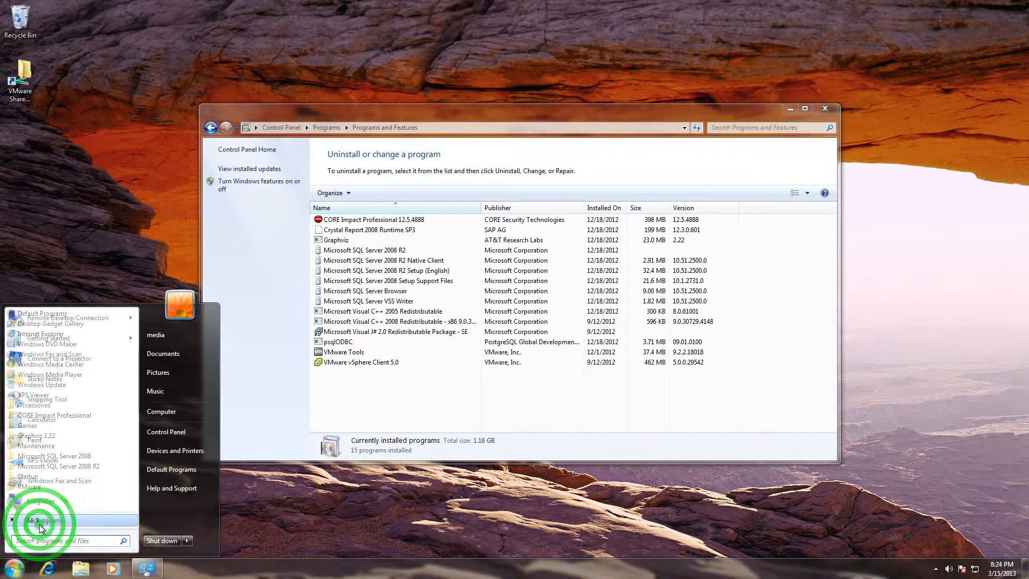
pyautogui.click(52, 435)
pyautogui.click(50, 426)
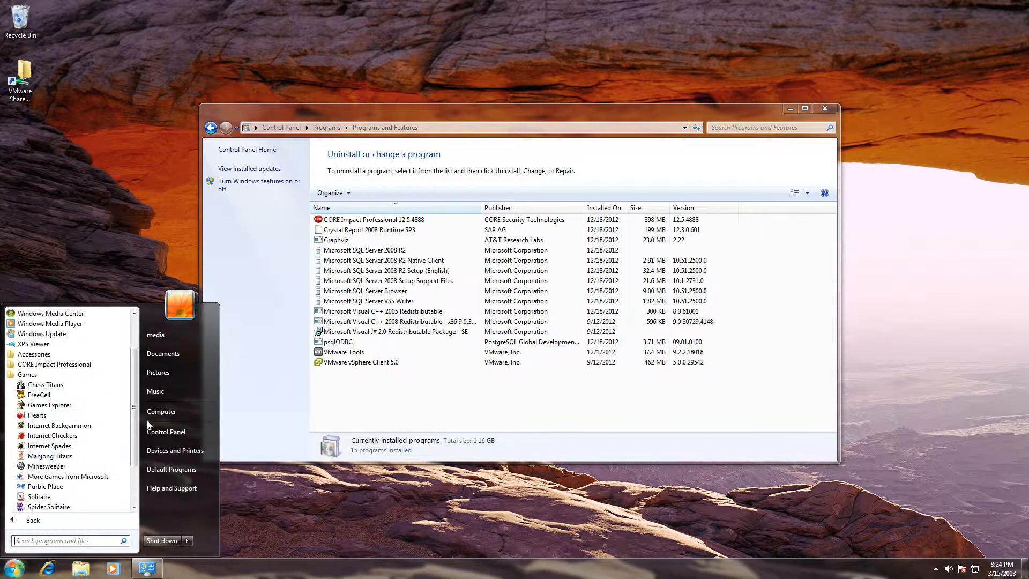
pyautogui.click(277, 222)
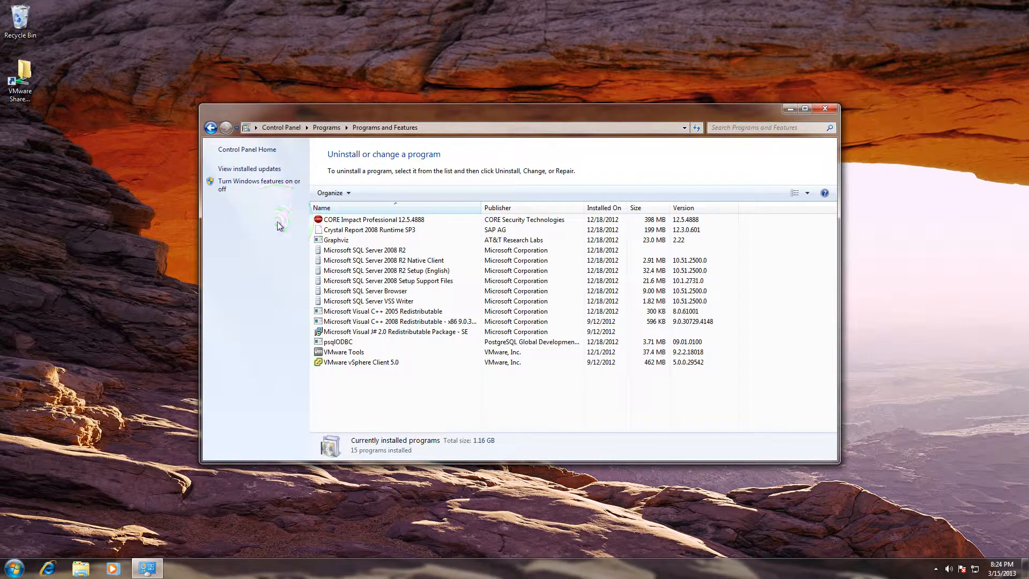
# Show the Control Panel home items as Large icons and enlarge the window to fit all of them.
pyautogui.click(239, 149)
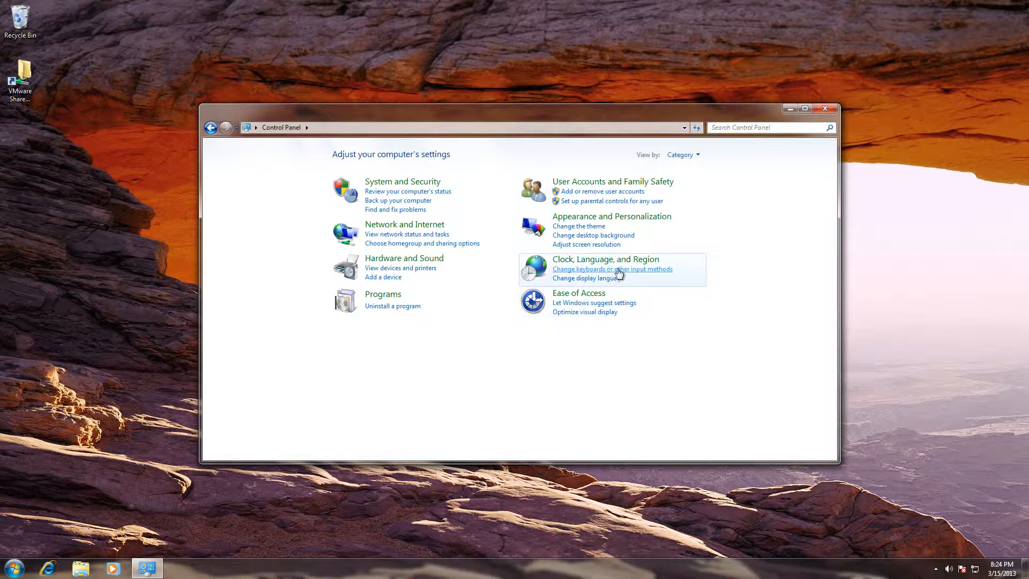
pyautogui.click(694, 164)
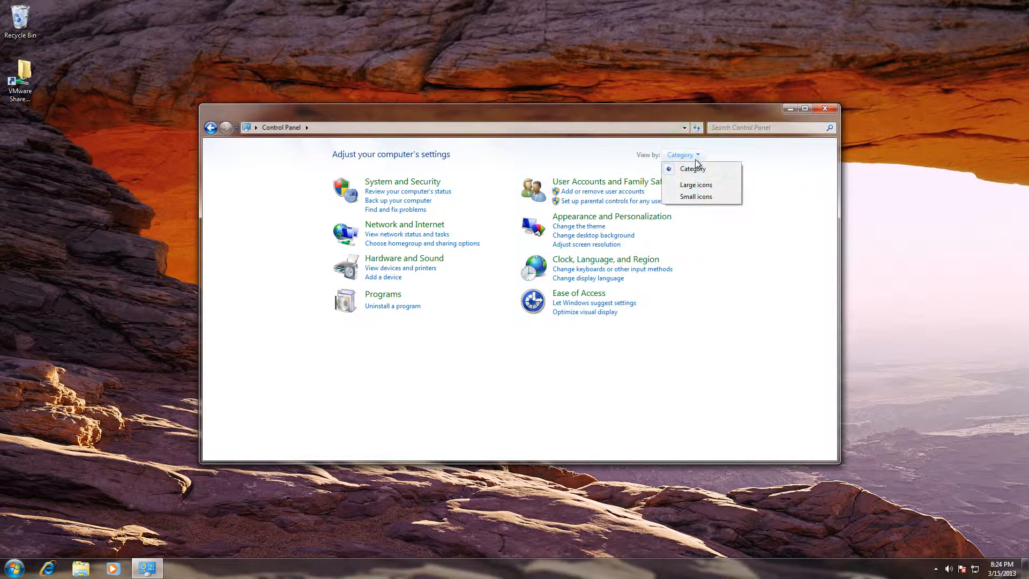
pyautogui.click(696, 184)
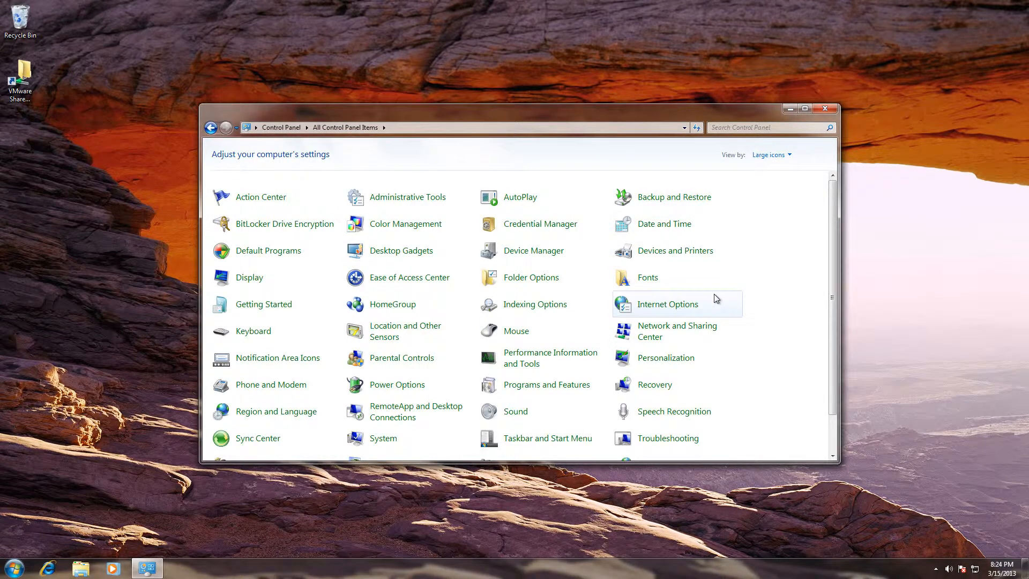
pyautogui.click(703, 464)
pyautogui.moveTo(703, 465); pyautogui.dragTo(701, 512)
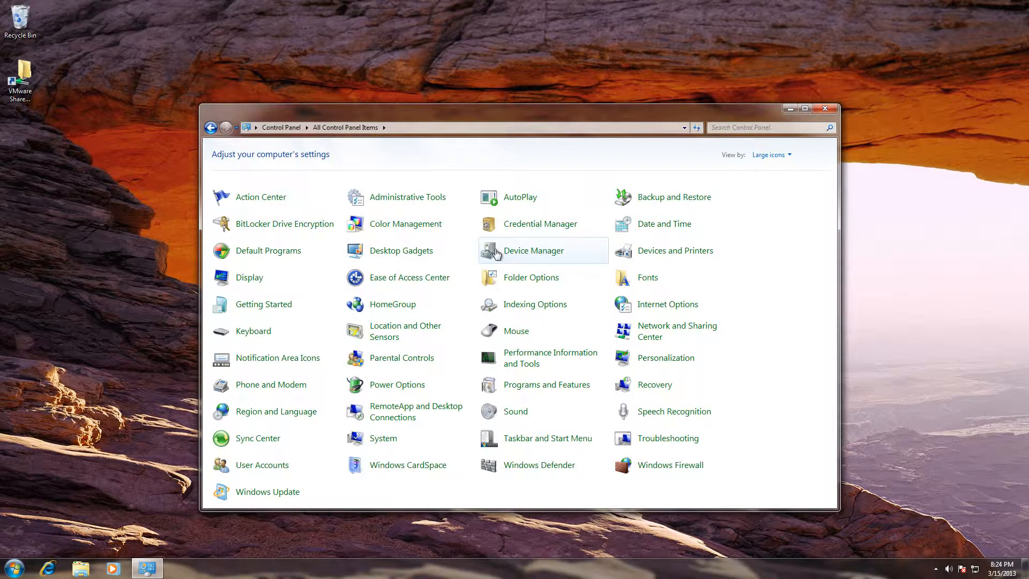
pyautogui.click(282, 128)
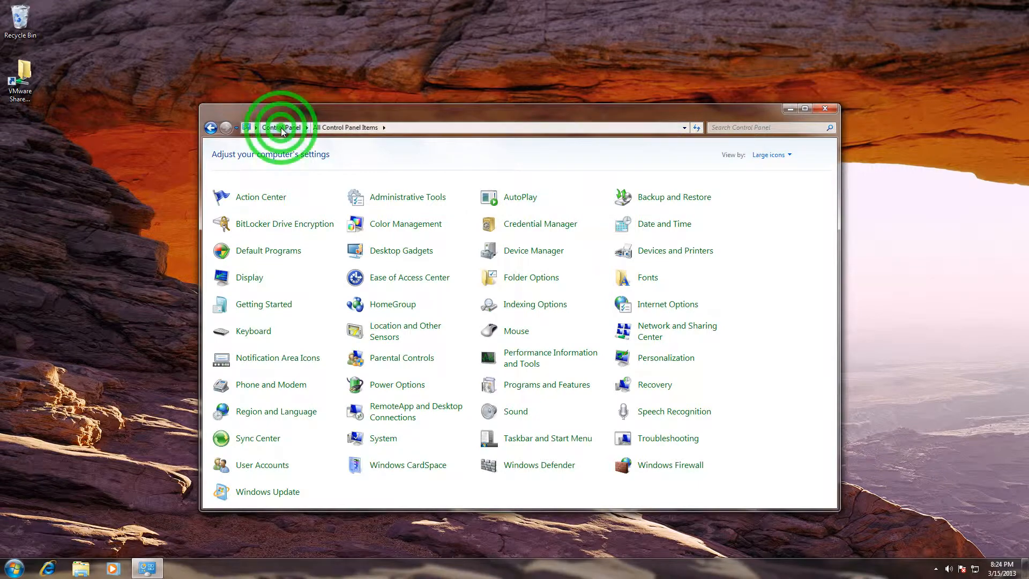